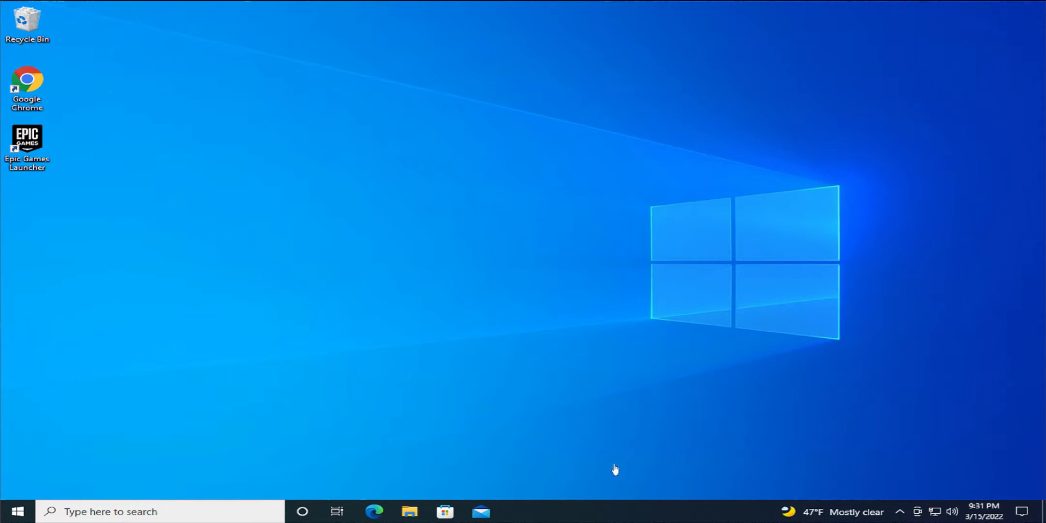
# - Launch Google Chrome from the Start menu search
pyautogui.click(19, 507)
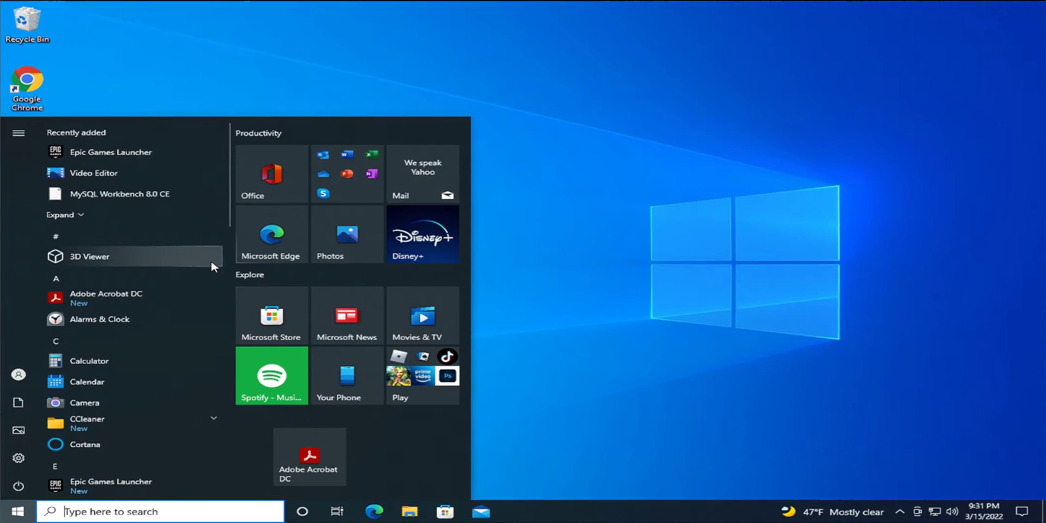
pyautogui.write('go')
pyautogui.press('Return')
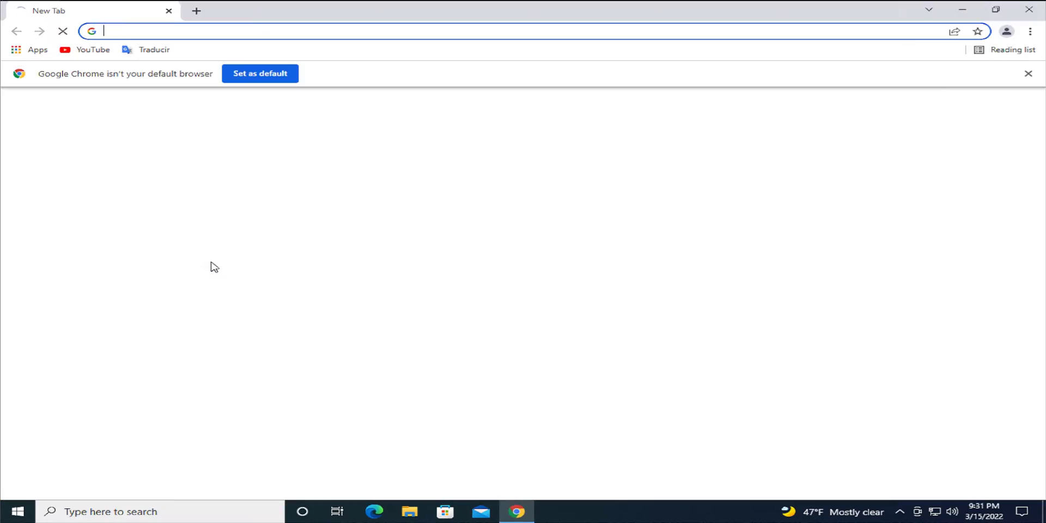
# - Go to google.com and search for 'direct x end user runtime donwload'
pyautogui.write('google.com')
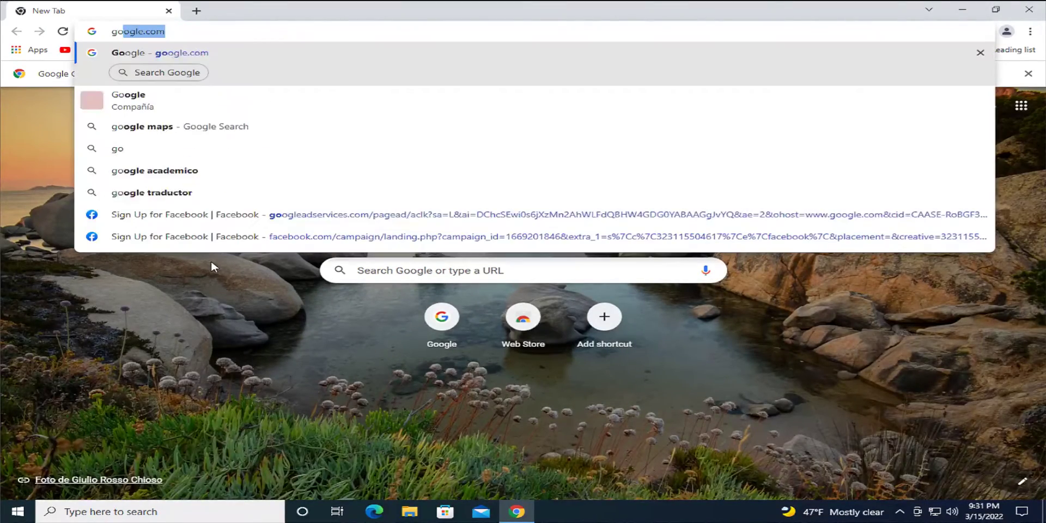
pyautogui.press('Return')
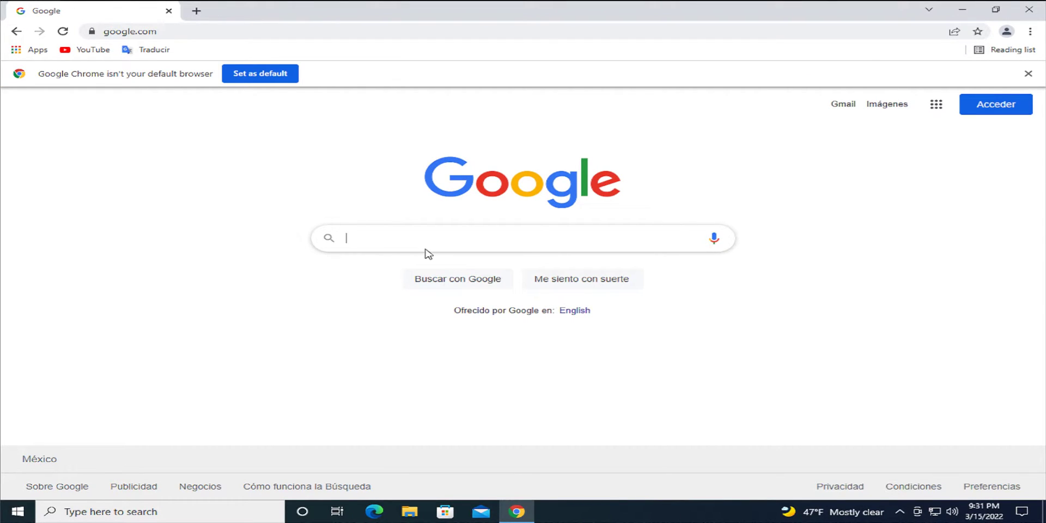
pyautogui.write('direc')
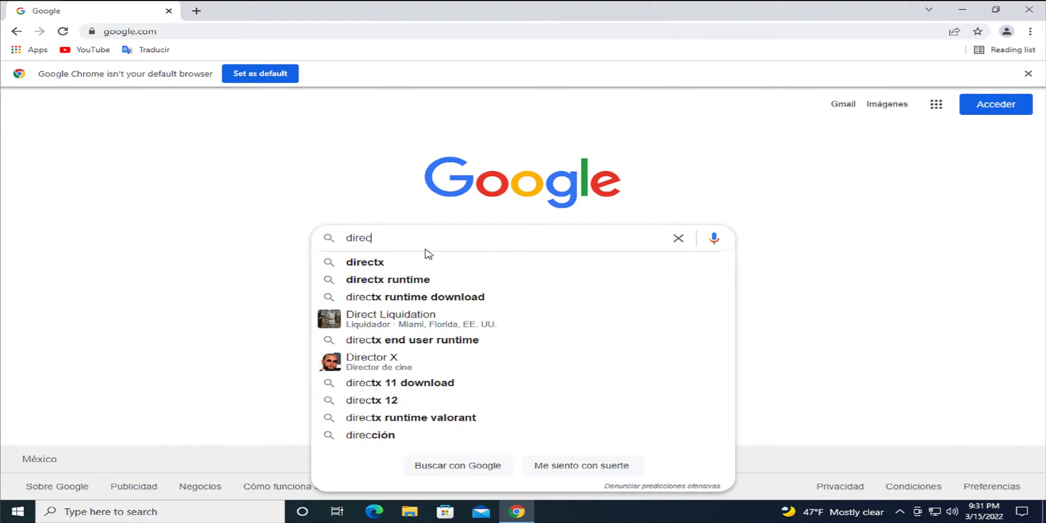
pyautogui.write('t x end ')
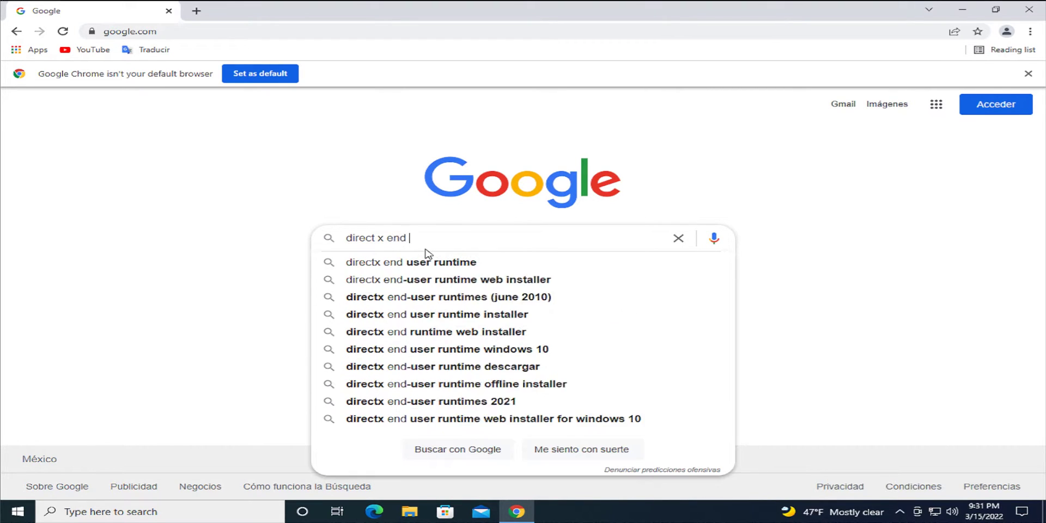
pyautogui.write('user runtim')
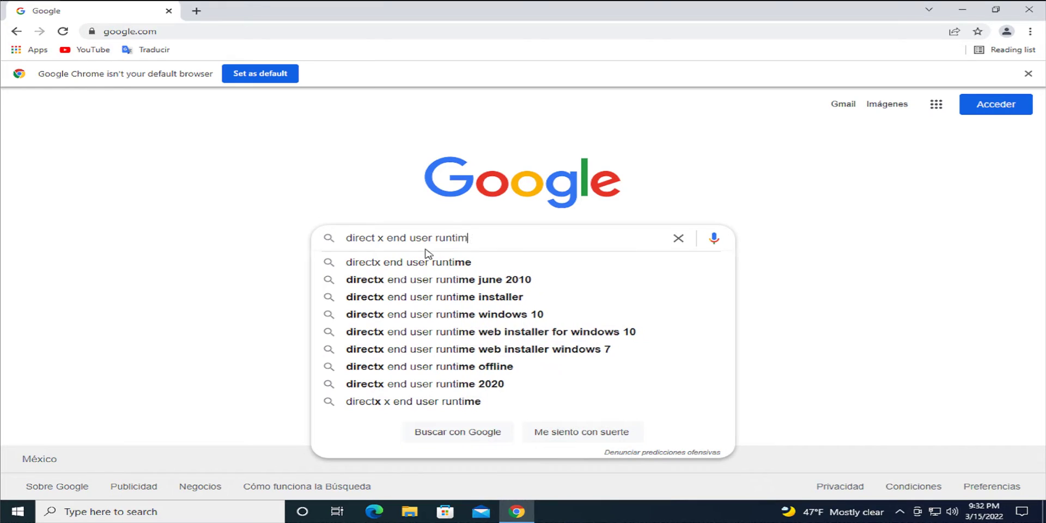
pyautogui.write('e donwload')
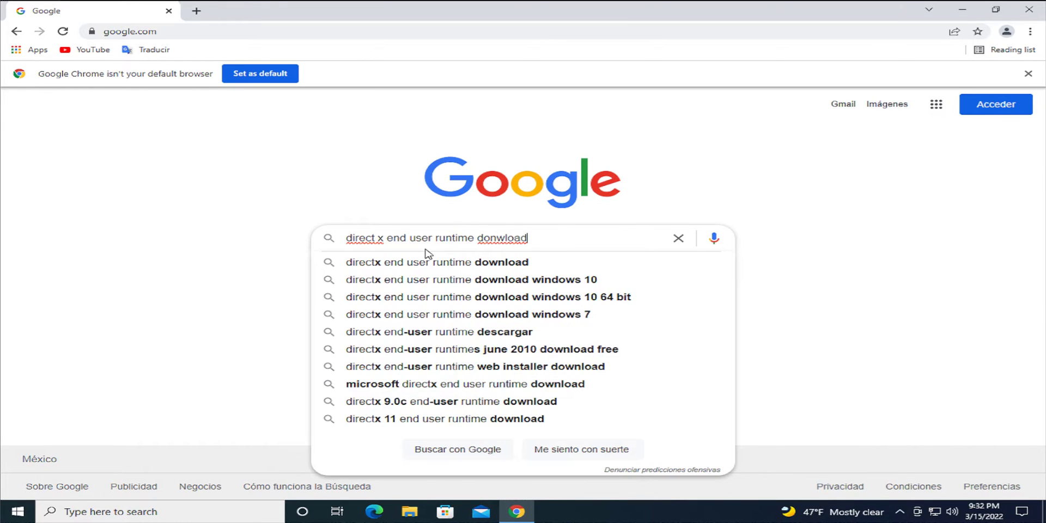
pyautogui.press('Return')
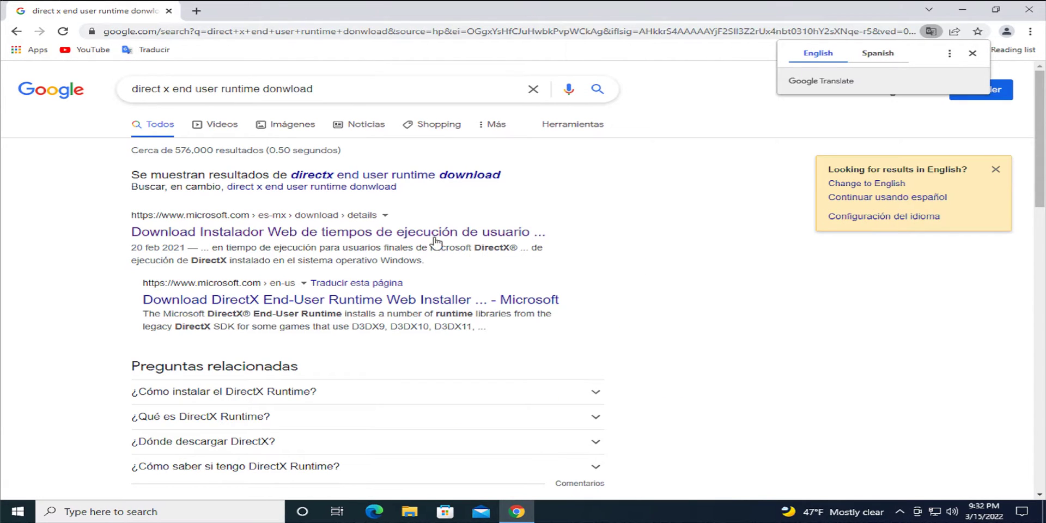
# - Download dxwebsetup.exe from the Microsoft DirectX End-User Runtime Web Installer page, getting it twice
pyautogui.click(439, 180)
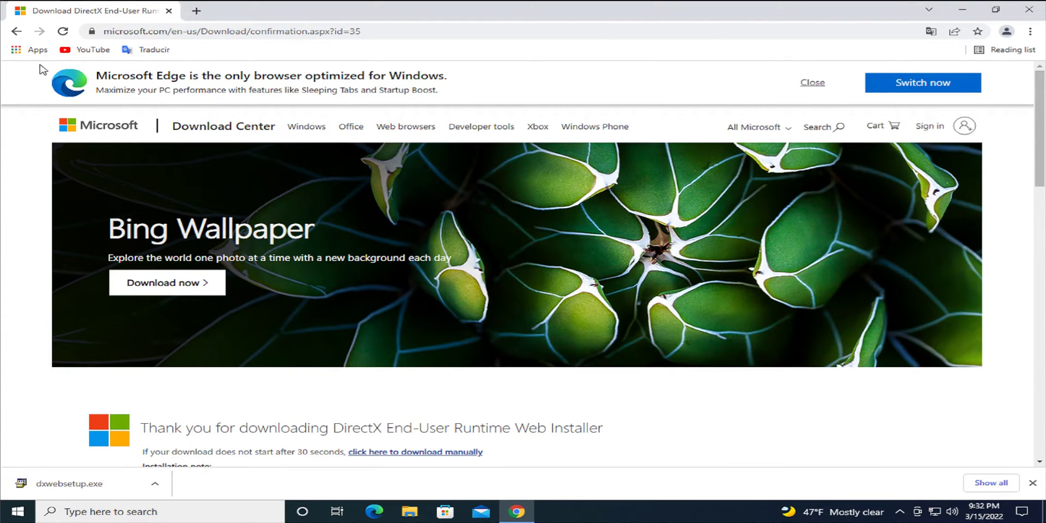
pyautogui.click(17, 31)
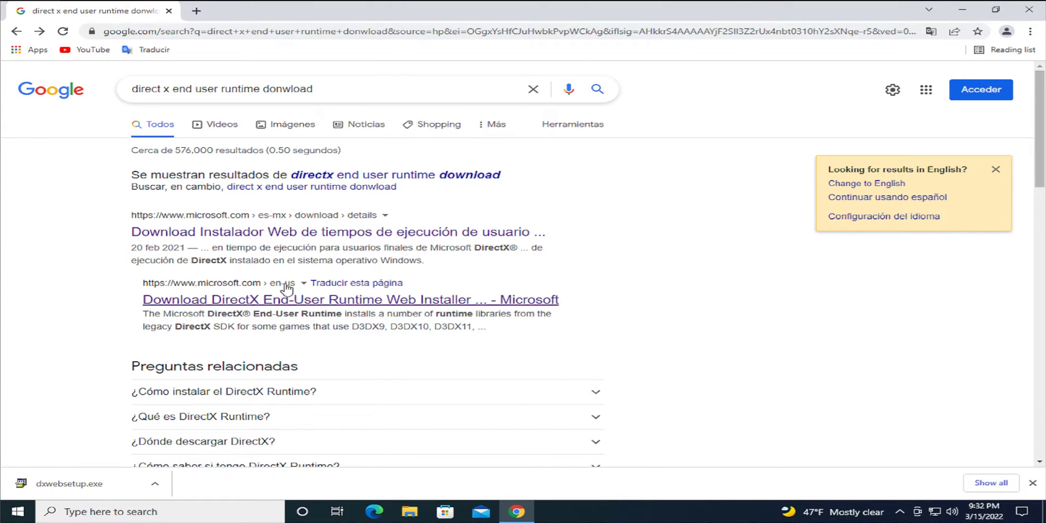
pyautogui.click(155, 483)
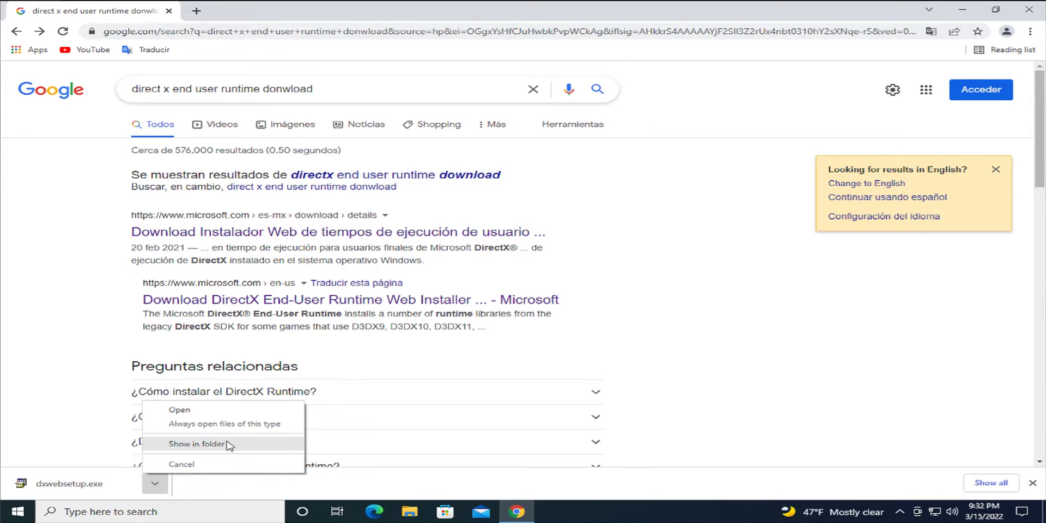
pyautogui.click(395, 303)
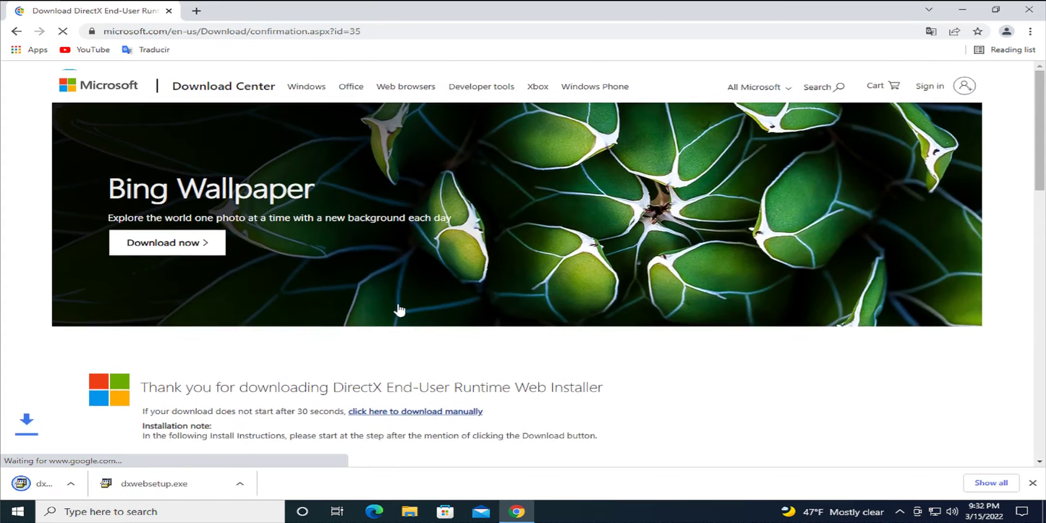
pyautogui.click(156, 484)
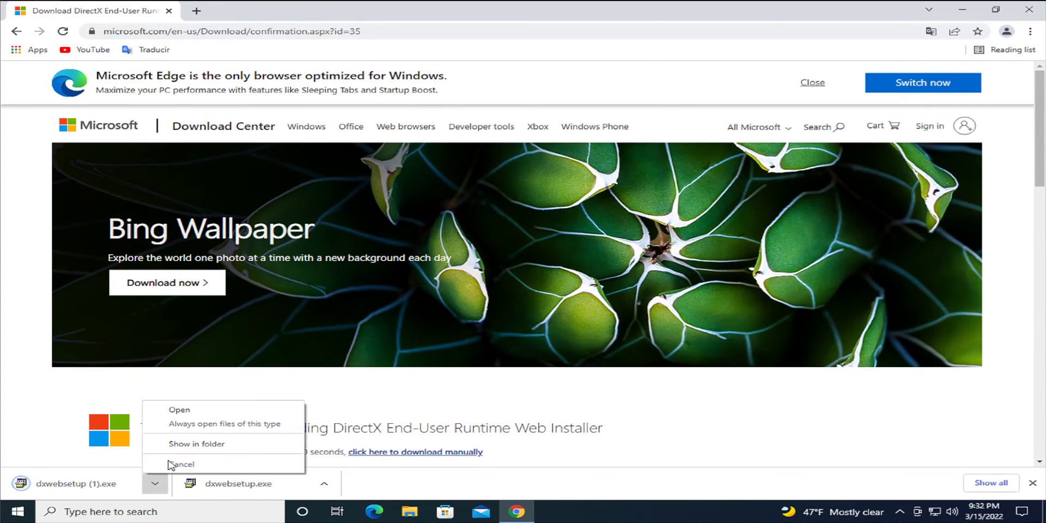
pyautogui.click(588, 443)
pyautogui.scroll(-2, 518, 450)
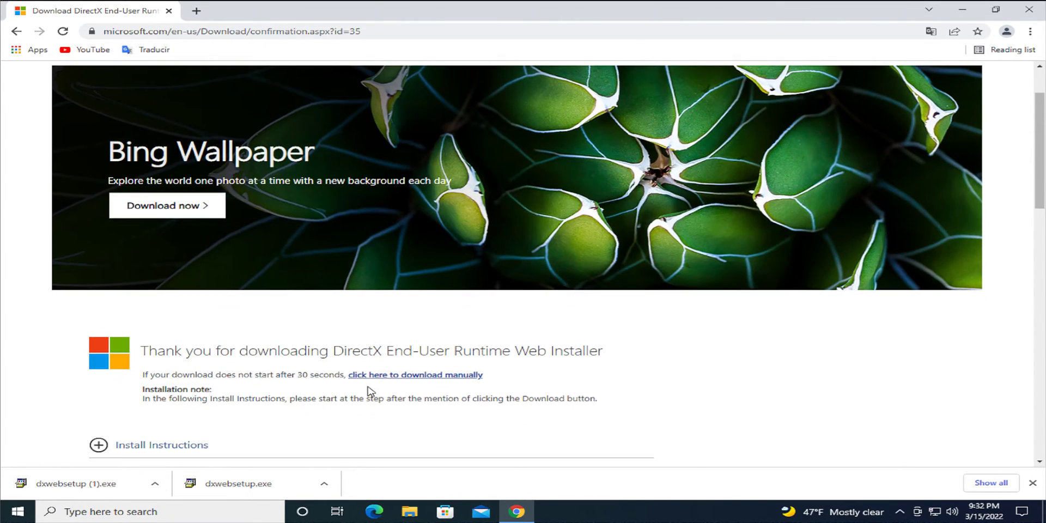
pyautogui.click(324, 483)
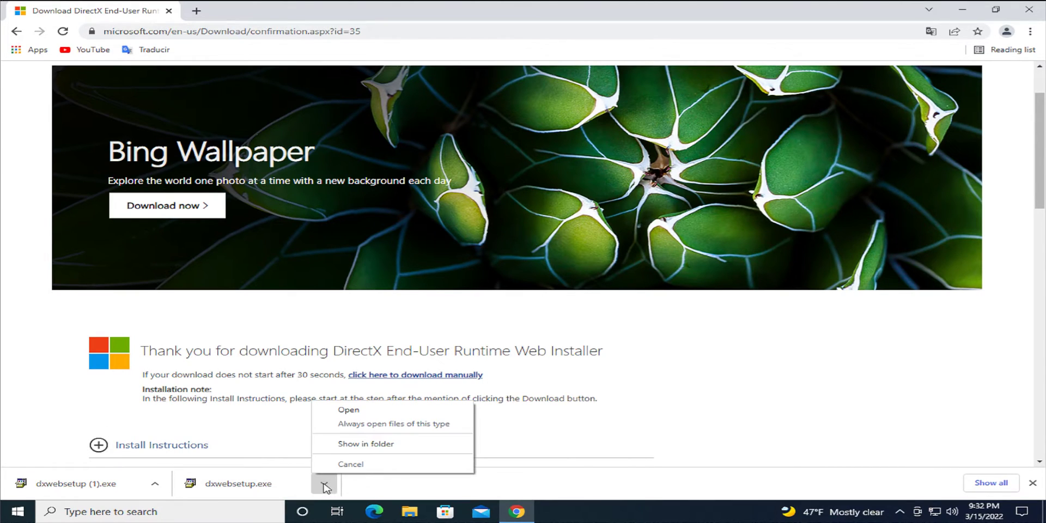
# - In the Downloads folder, delete the EpicInstaller msi and the duplicate dxwebsetup (1).exe
pyautogui.click(363, 444)
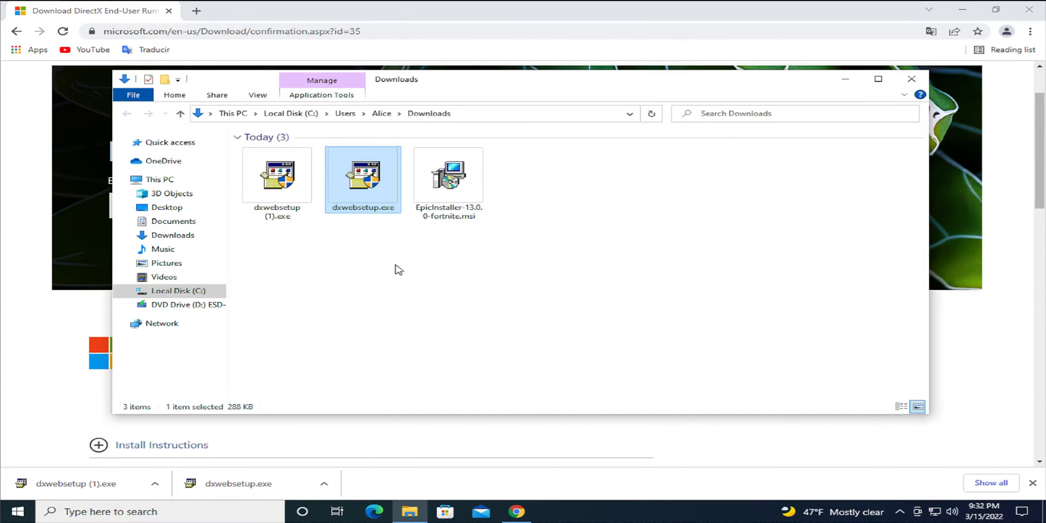
pyautogui.click(460, 192)
pyautogui.press('Delete')
pyautogui.moveTo(299, 267); pyautogui.dragTo(291, 188)
pyautogui.press('Delete')
# - Close Chrome and bring up the context menu for dxwebsetup.exe
pyautogui.click(1028, 9)
pyautogui.click(297, 177)
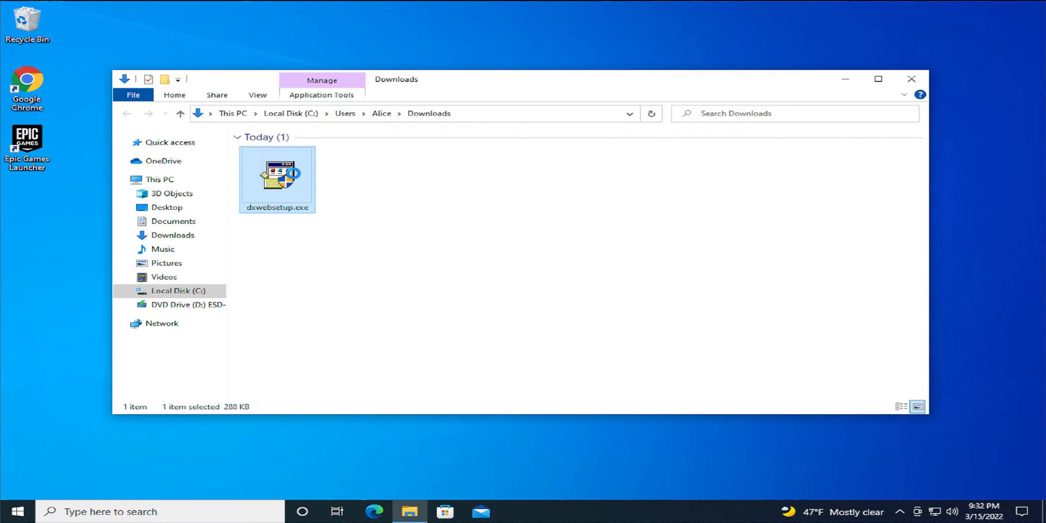
pyautogui.rightClick(293, 172)
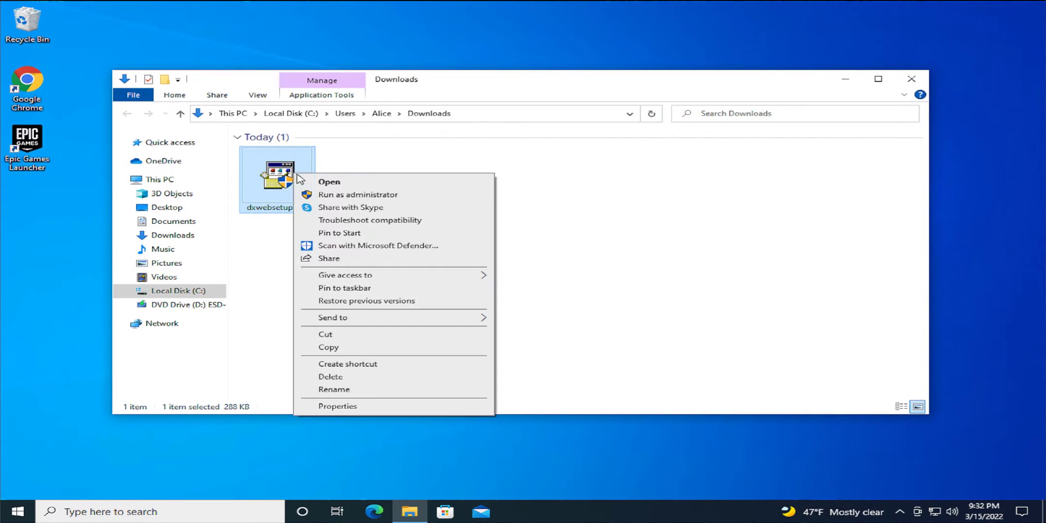
# - Run dxwebsetup.exe as administrator and accept the DirectX licence agreement
pyautogui.click(358, 195)
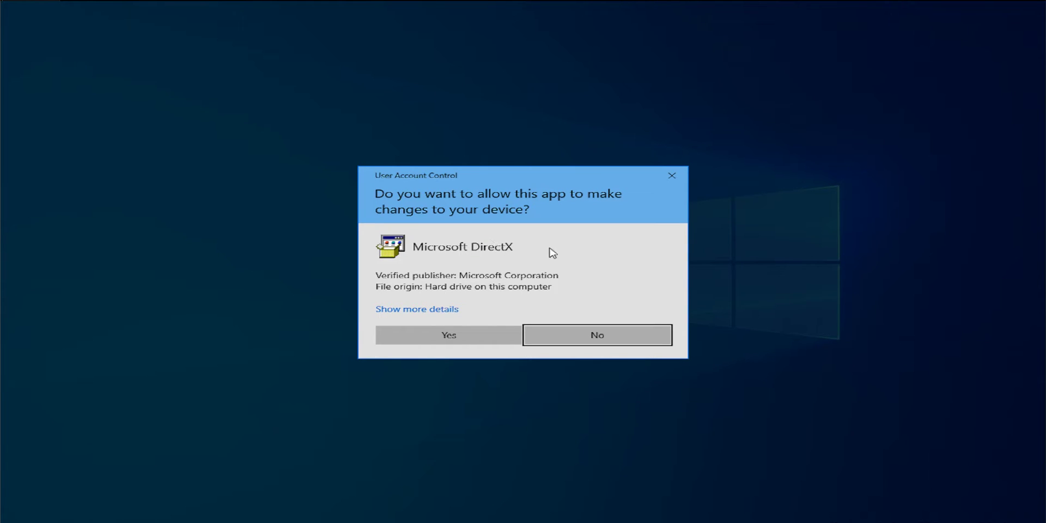
pyautogui.click(457, 334)
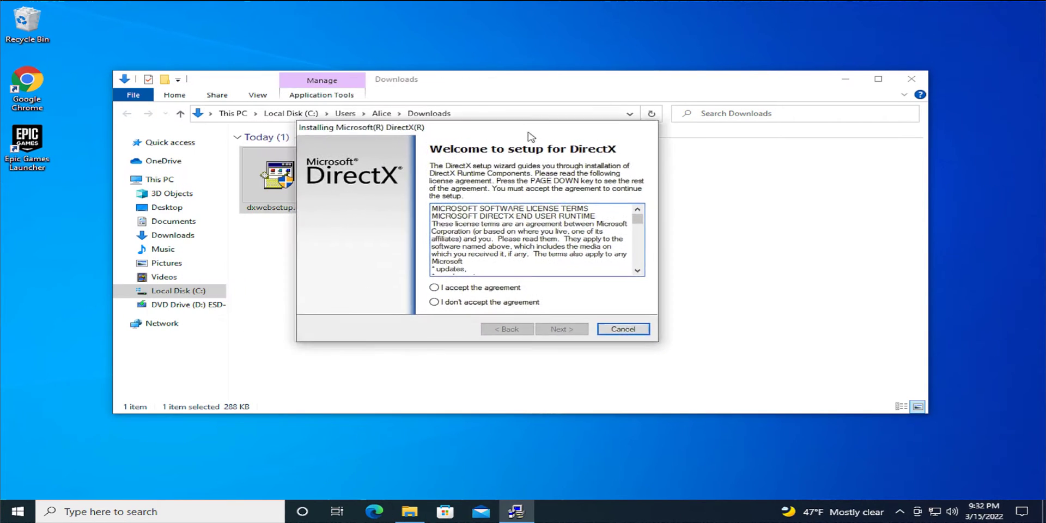
pyautogui.click(526, 311)
pyautogui.click(911, 79)
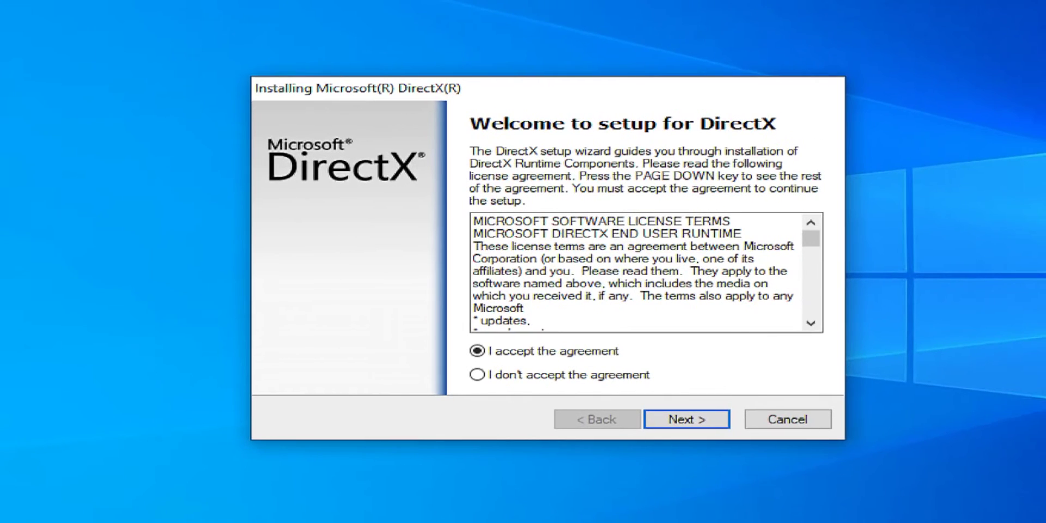
pyautogui.click(684, 424)
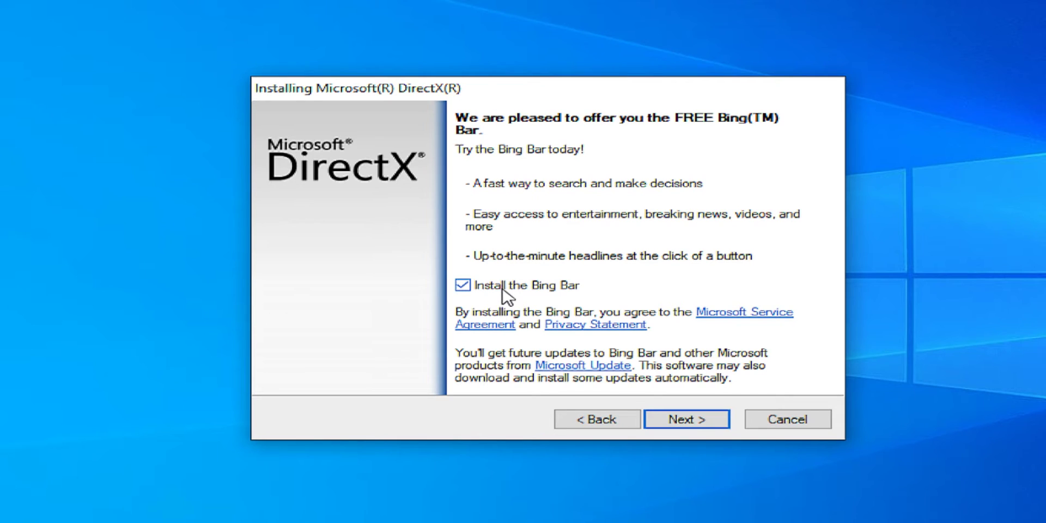
# - Decline the Bing Bar and start installing the DirectX runtime components (87.9 MB)
pyautogui.click(466, 286)
pyautogui.click(684, 421)
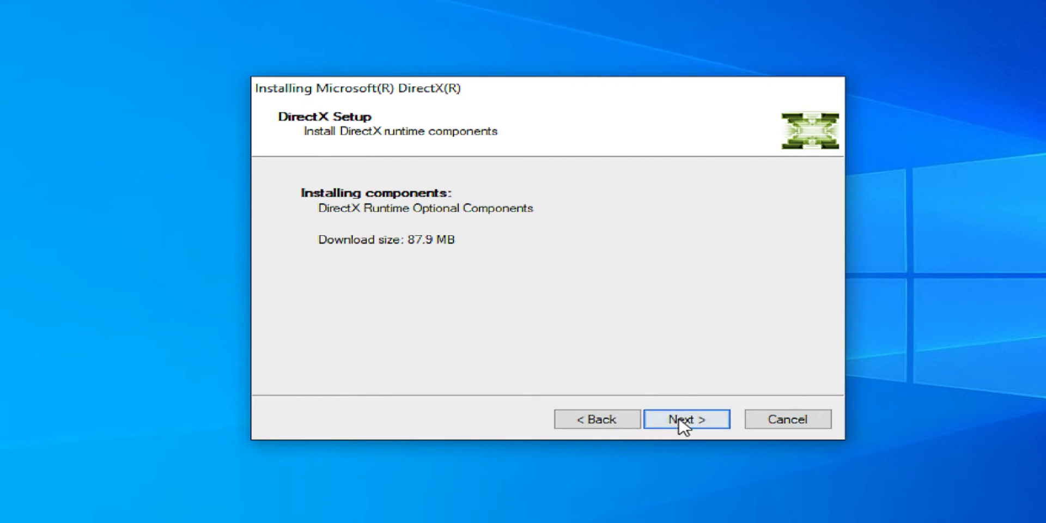
pyautogui.click(678, 418)
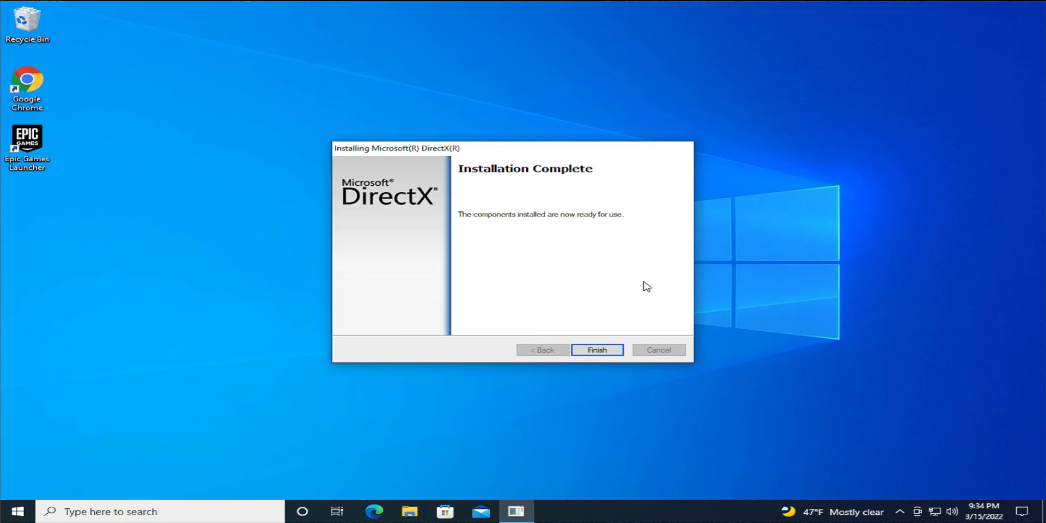
# - Close the DirectX installer with Finish once it shows Installation Complete
pyautogui.click(605, 350)
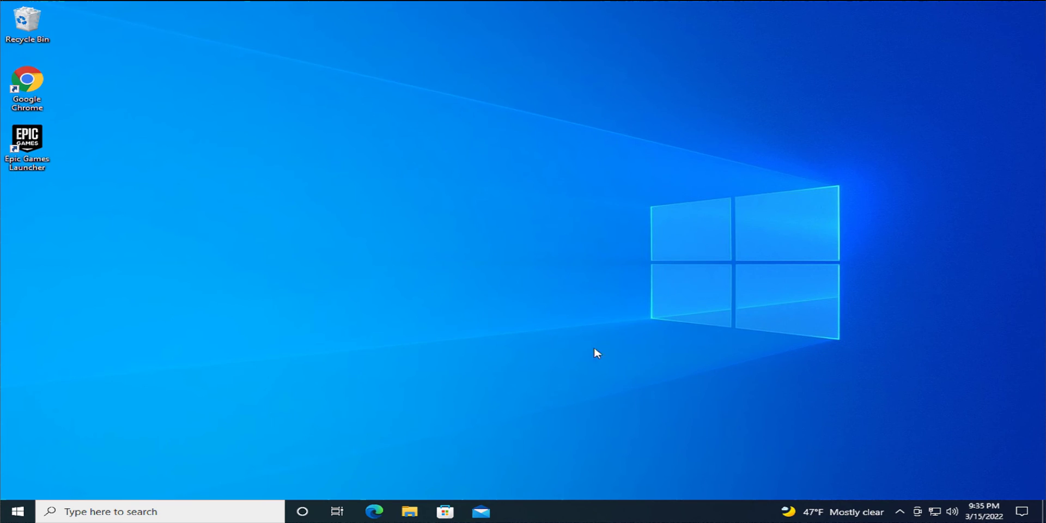
# - Show the Start menu power options with Sleep, Shut down and Restart
pyautogui.click(16, 510)
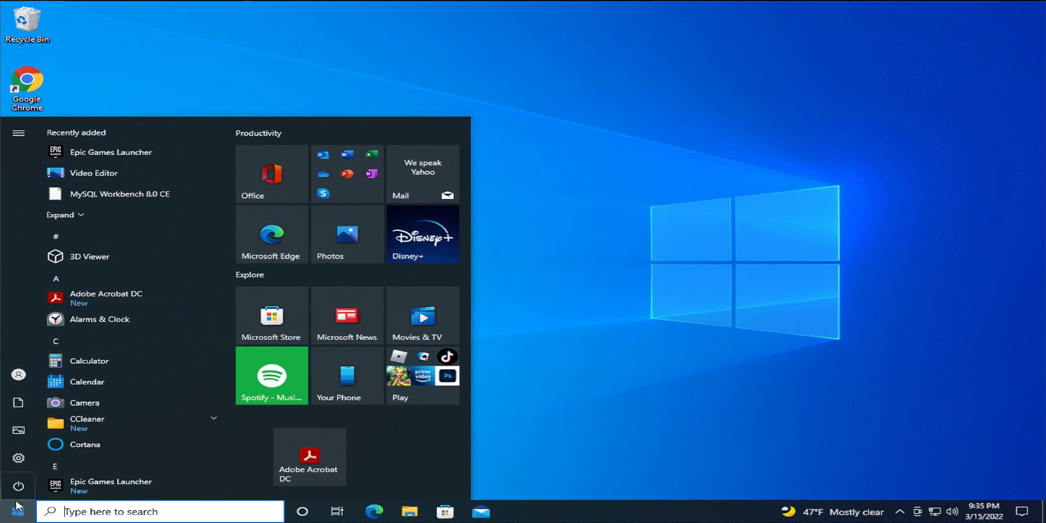
pyautogui.click(18, 485)
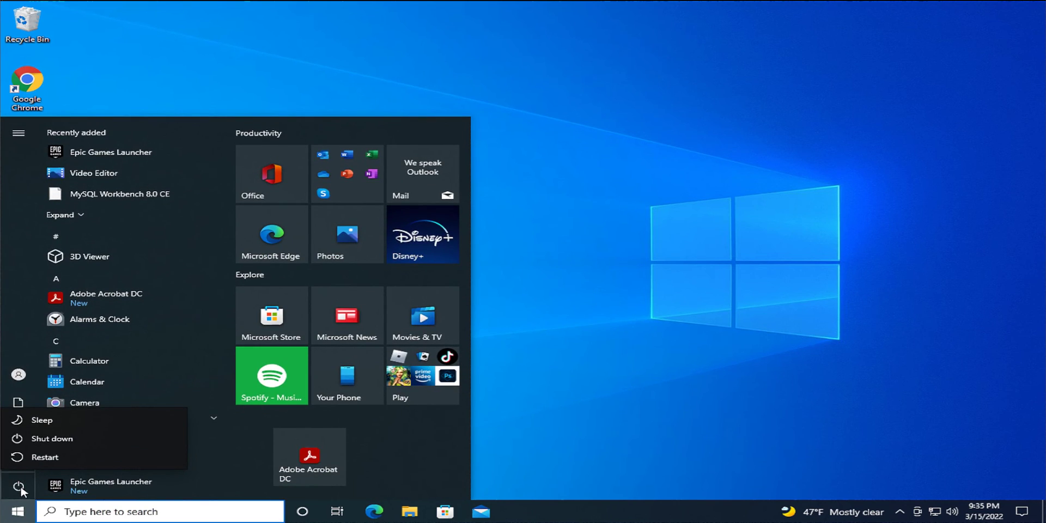